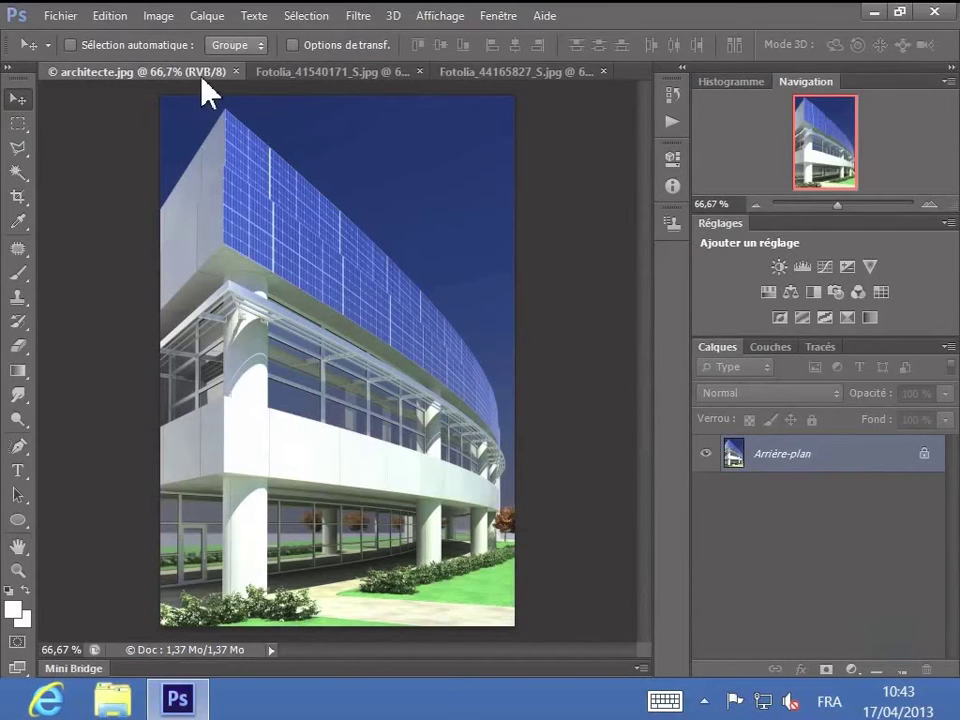
- Browse the collage, pool house and architecte.jpg documents to compare them
{"action": "left_click", "coordinate": [324, 73]}
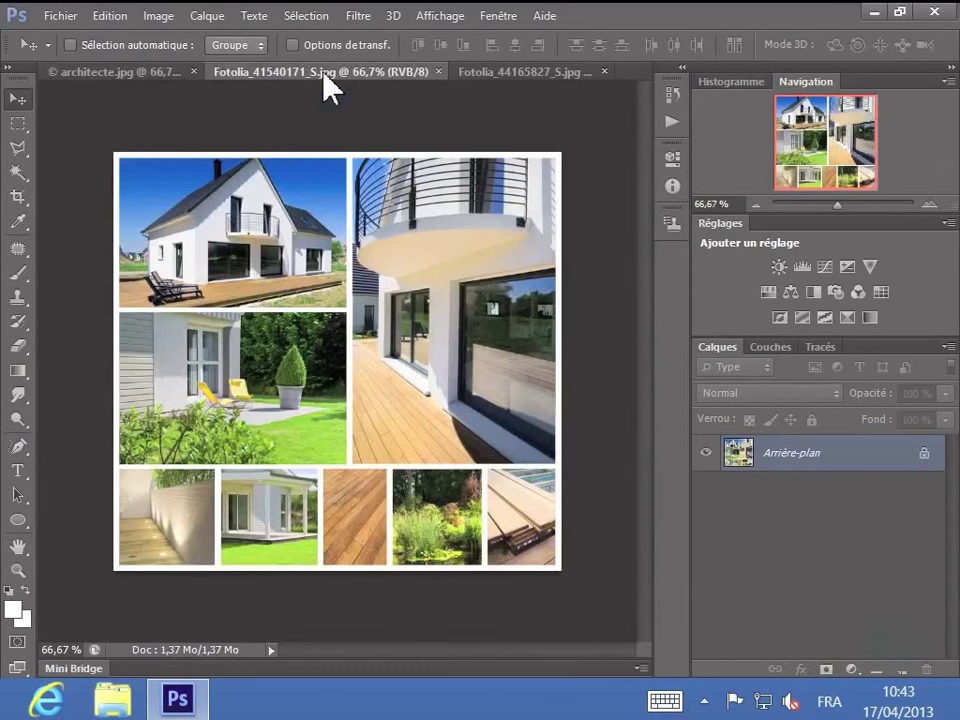
{"action": "left_click", "coordinate": [490, 78]}
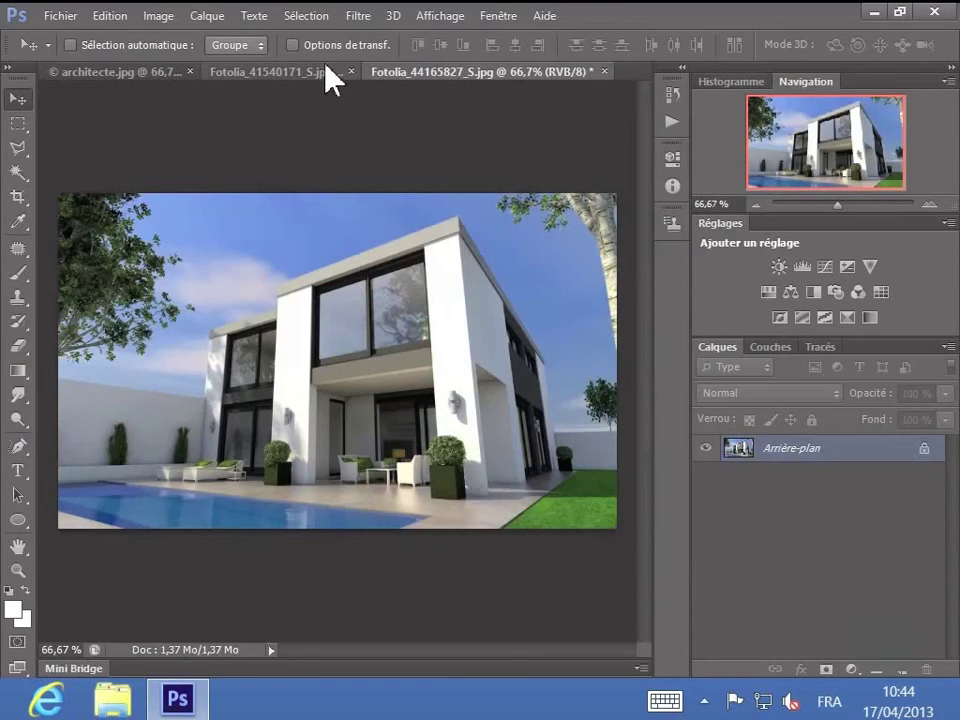
{"action": "left_click", "coordinate": [306, 80]}
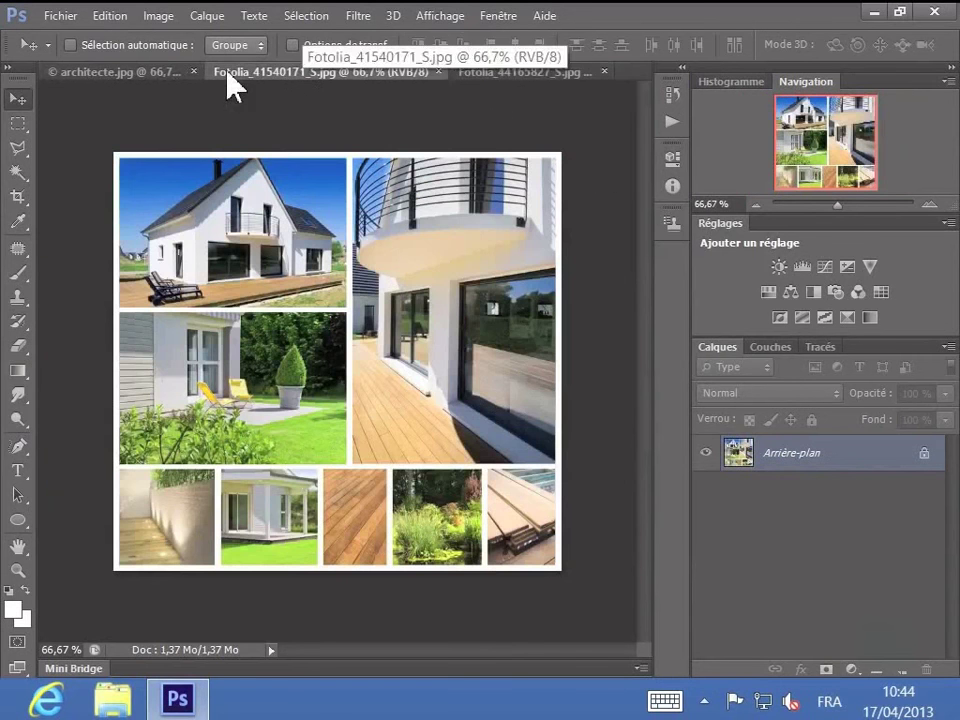
{"action": "left_click", "coordinate": [120, 74]}
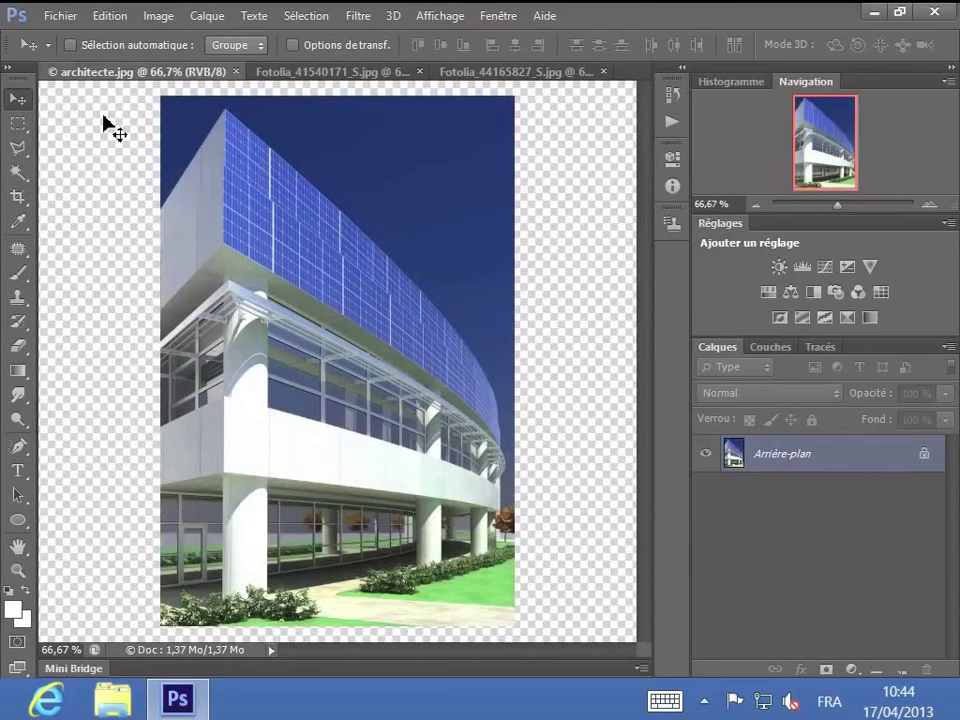
- In the collage, convert Arrière-plan into layer Calque 0 and select all its pixels
{"action": "left_click", "coordinate": [310, 72]}
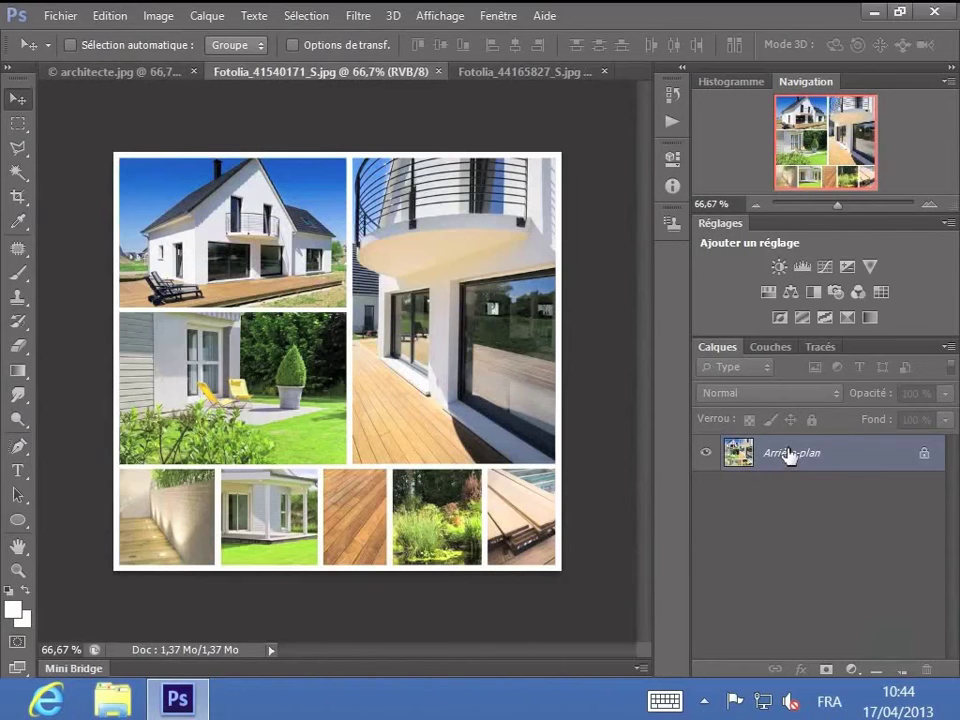
{"action": "double_click", "coordinate": [789, 455]}
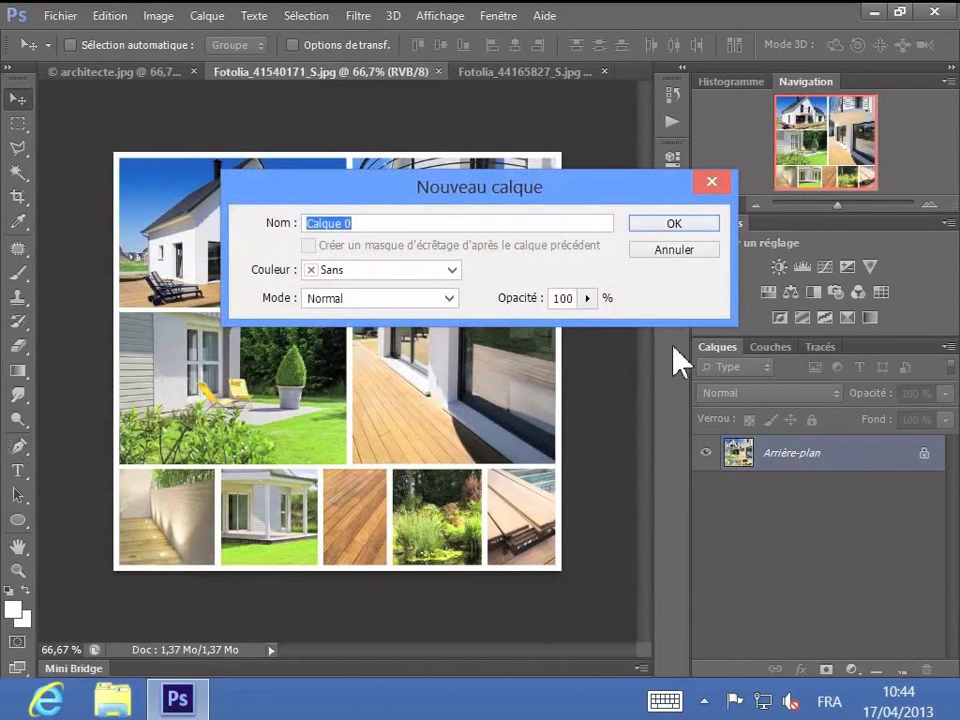
{"action": "left_click", "coordinate": [670, 225]}
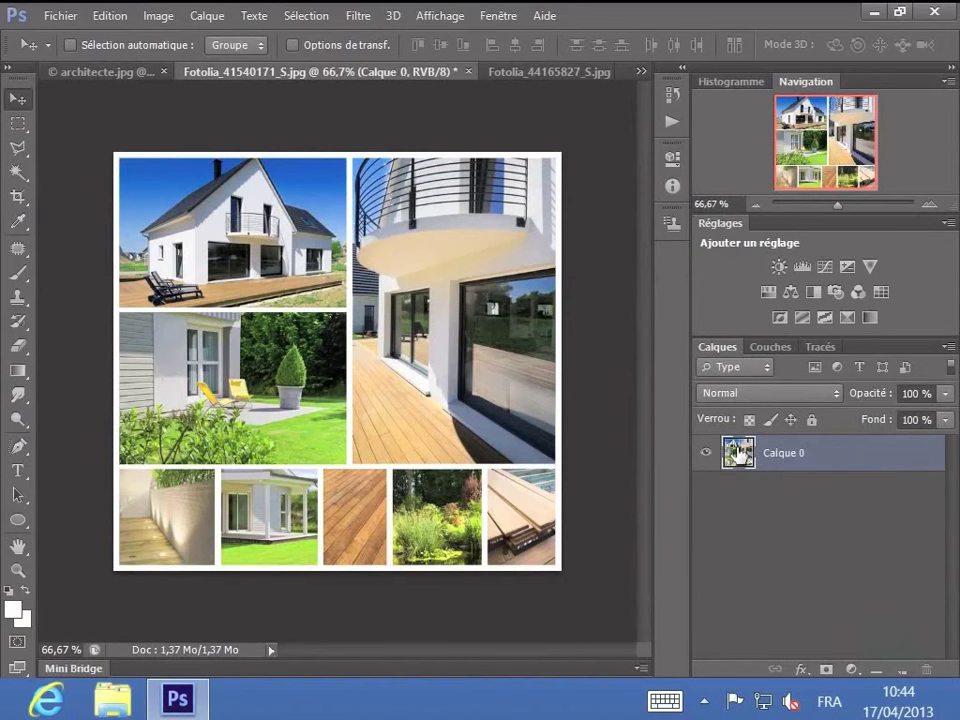
{"action": "right_click", "coordinate": [738, 453]}
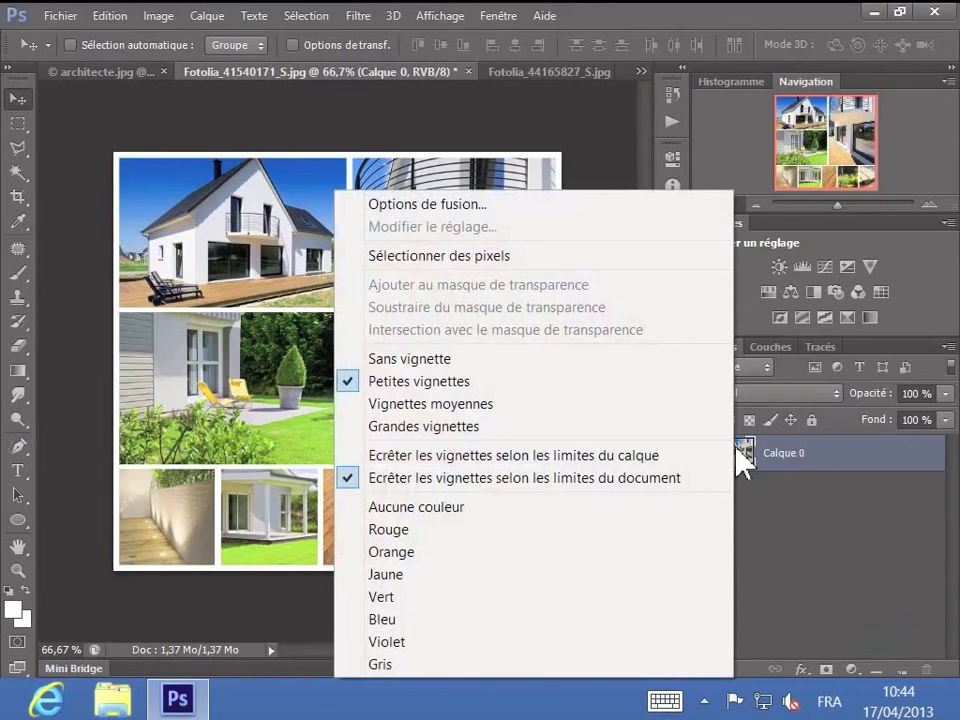
{"action": "left_click", "coordinate": [491, 256]}
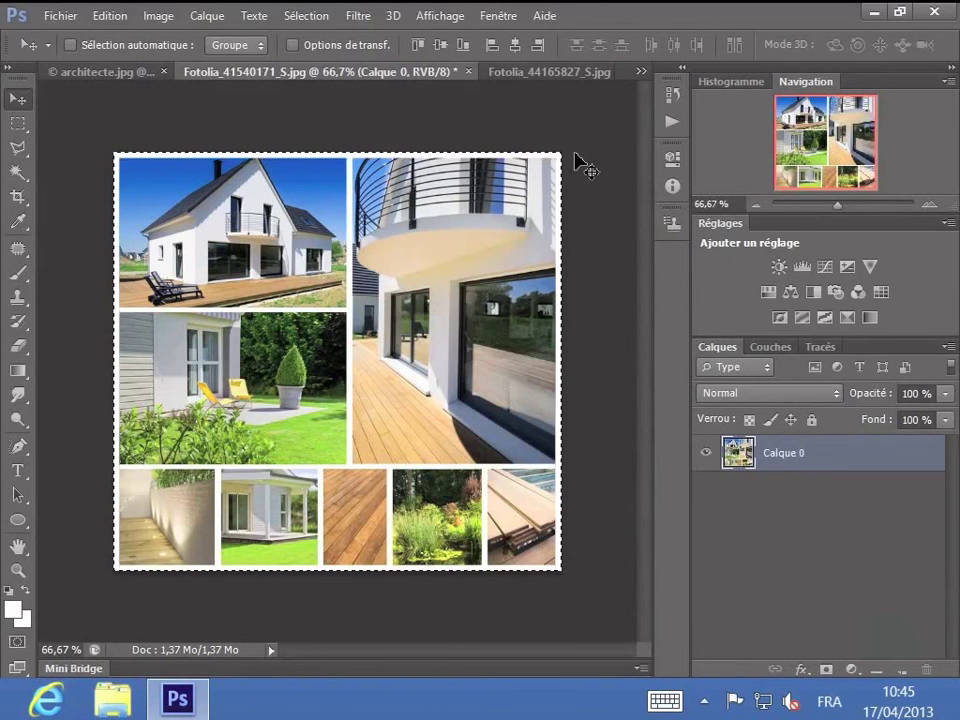
- Paste the copied collage into architecte.jpg, creating layer Calque 1 above the building
{"action": "left_click", "coordinate": [107, 74]}
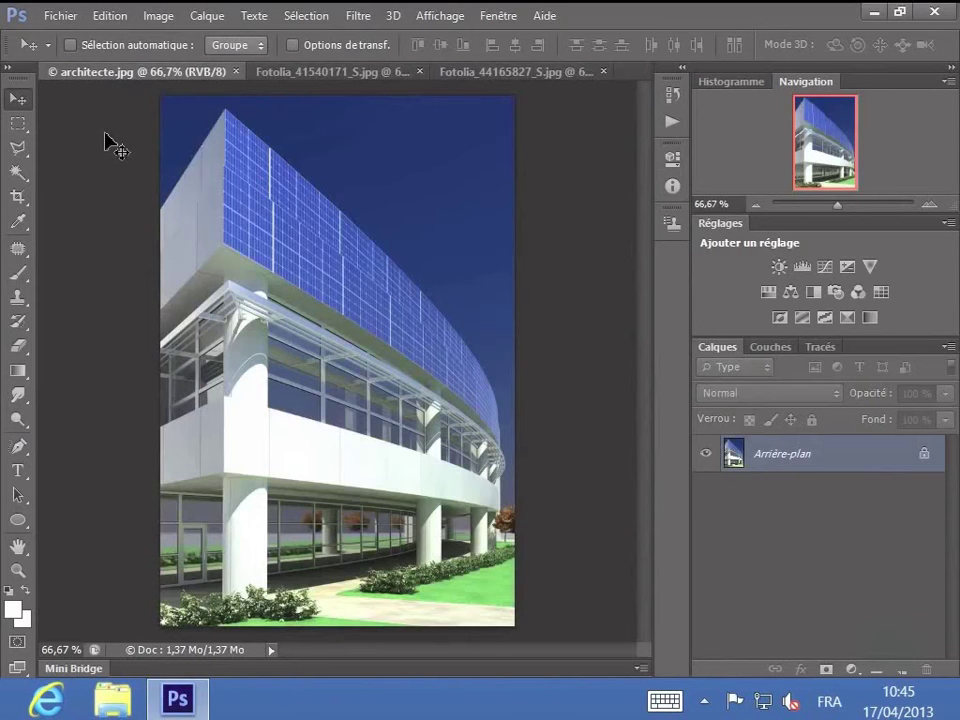
{"action": "key", "text": "ctrl+v"}
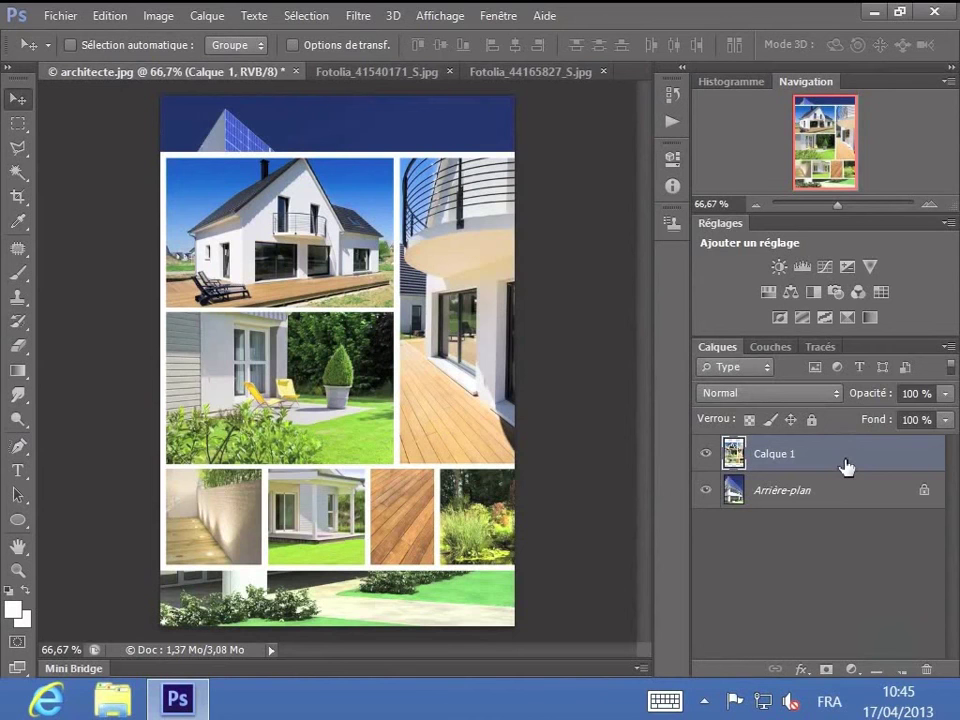
{"action": "left_click", "coordinate": [505, 16]}
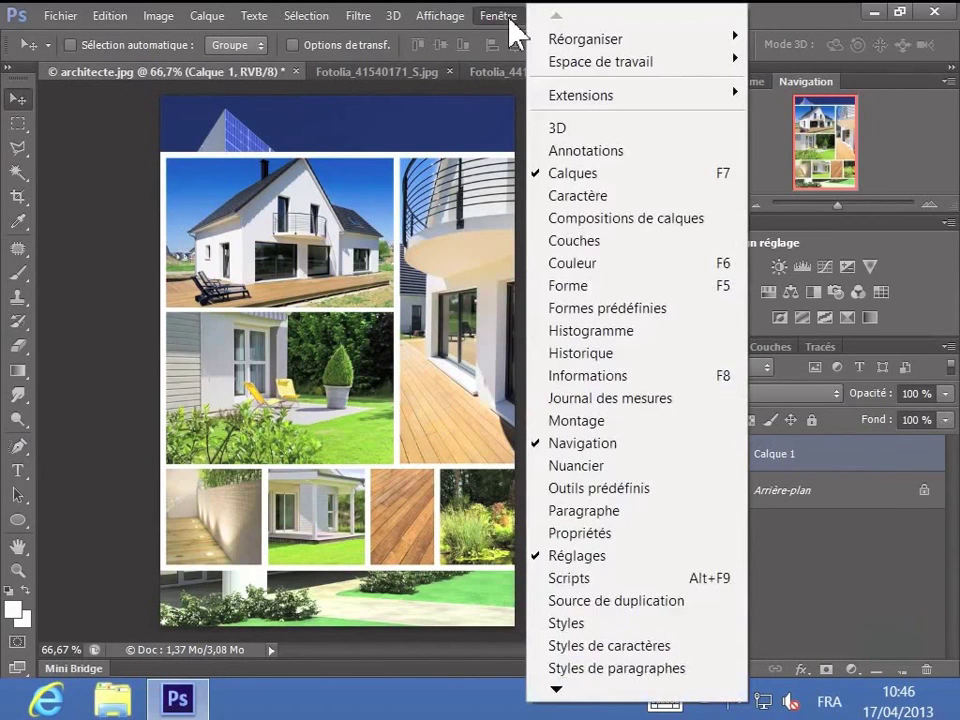
{"action": "mouse_move", "coordinate": [600, 38]}
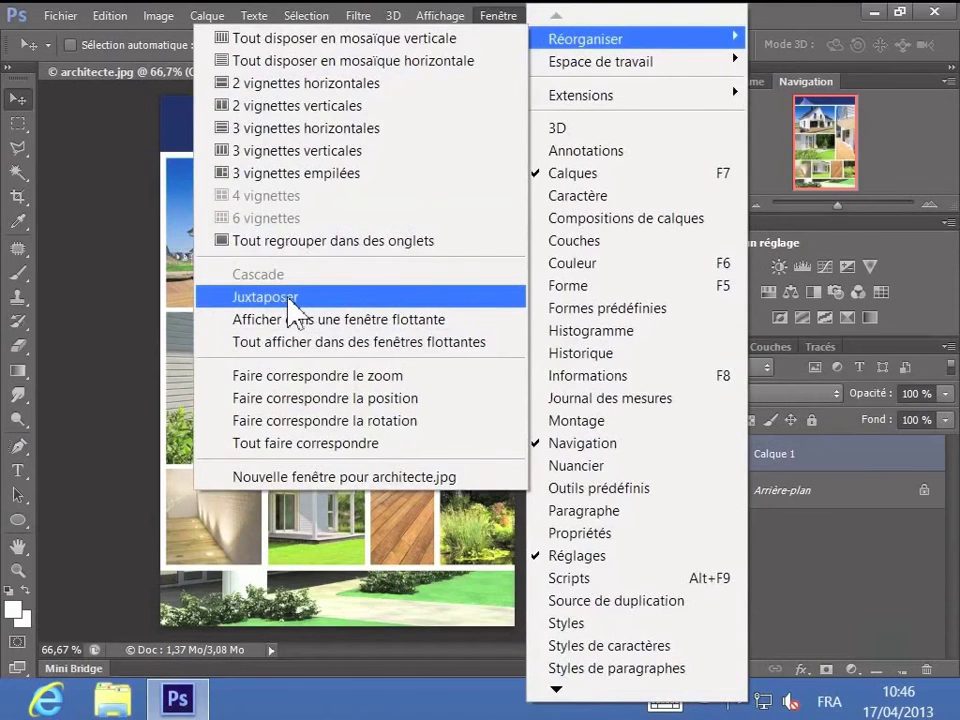
- Tile the three documents with Réorganiser > Juxtaposer and scroll the pool house view
{"action": "left_click", "coordinate": [290, 305]}
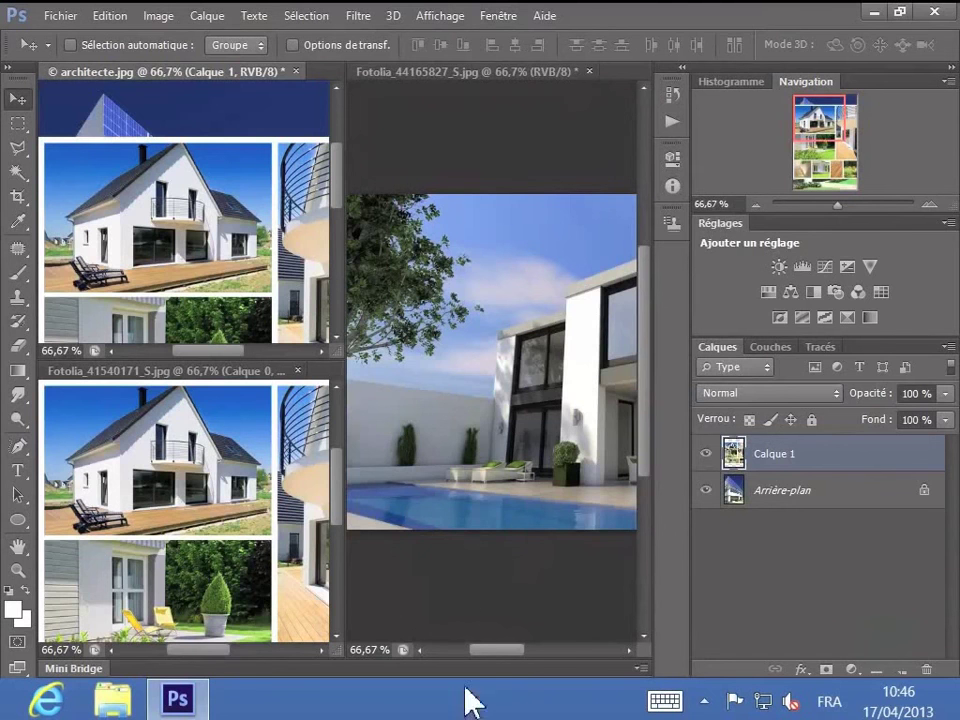
{"action": "left_click", "coordinate": [508, 654]}
{"action": "left_click_drag", "start_coordinate": [505, 645], "coordinate": [516, 645]}
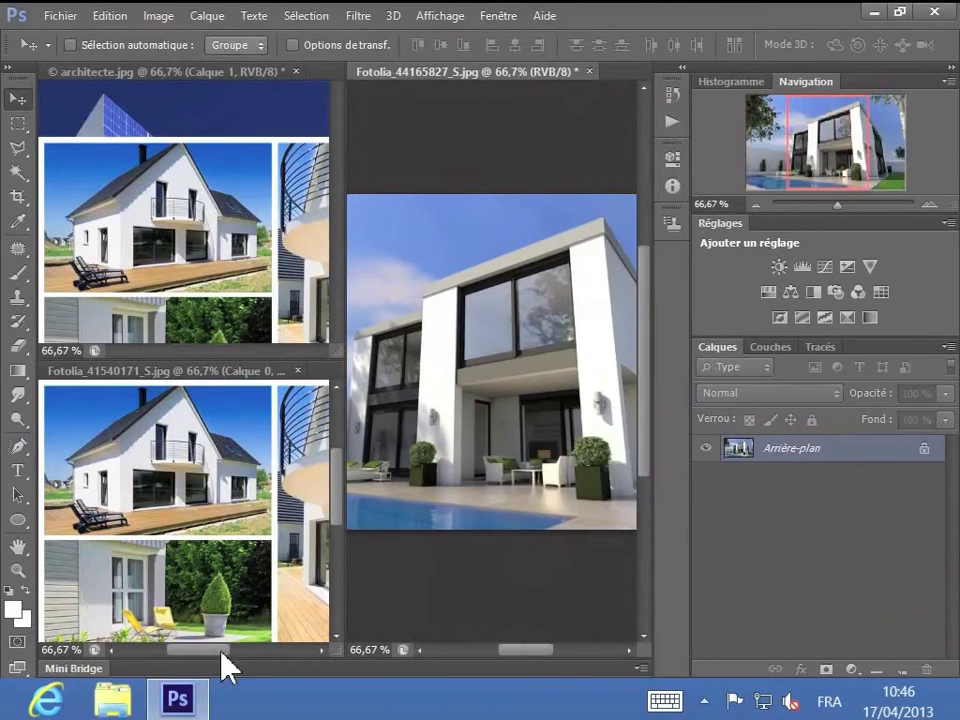
{"action": "left_click_drag", "start_coordinate": [210, 648], "coordinate": [222, 648]}
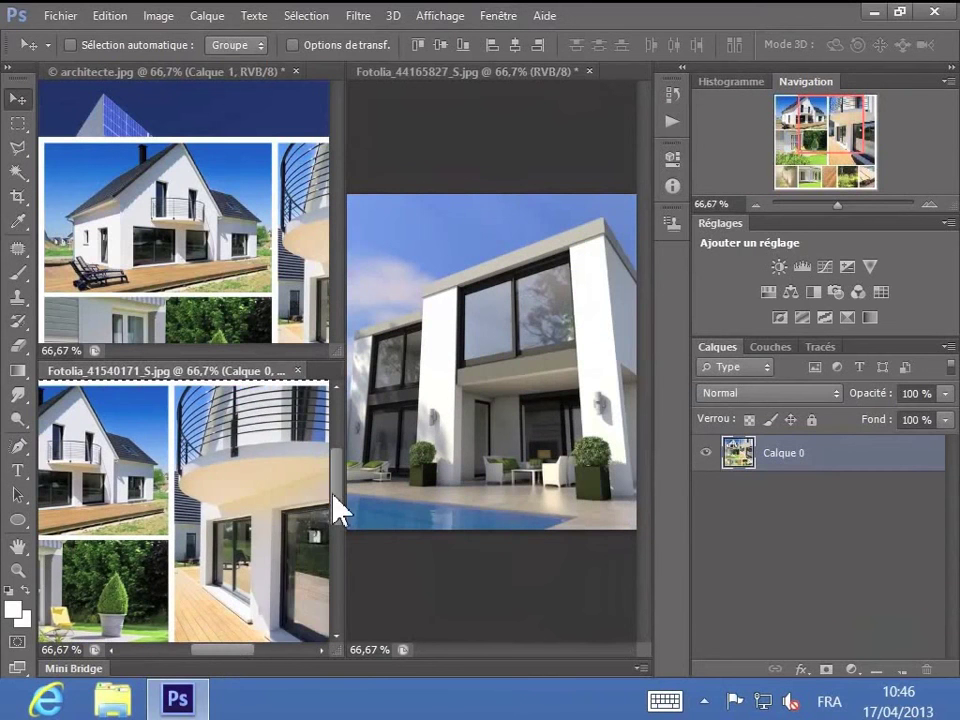
{"action": "left_click_drag", "start_coordinate": [336, 508], "coordinate": [333, 474]}
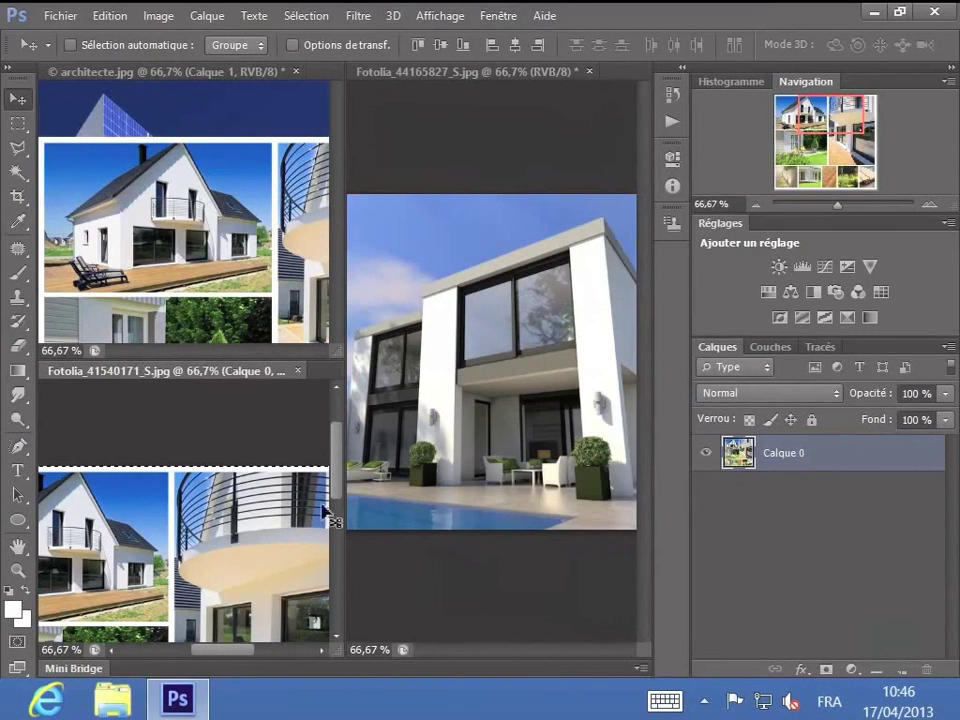
{"action": "left_click_drag", "start_coordinate": [338, 501], "coordinate": [338, 521]}
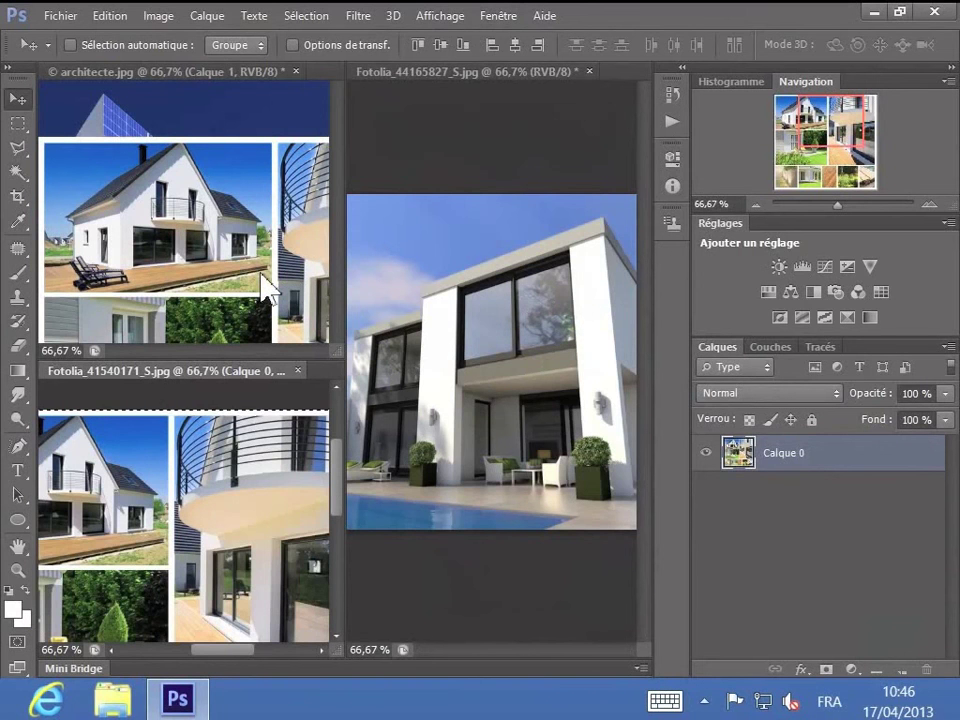
{"action": "left_click", "coordinate": [493, 17]}
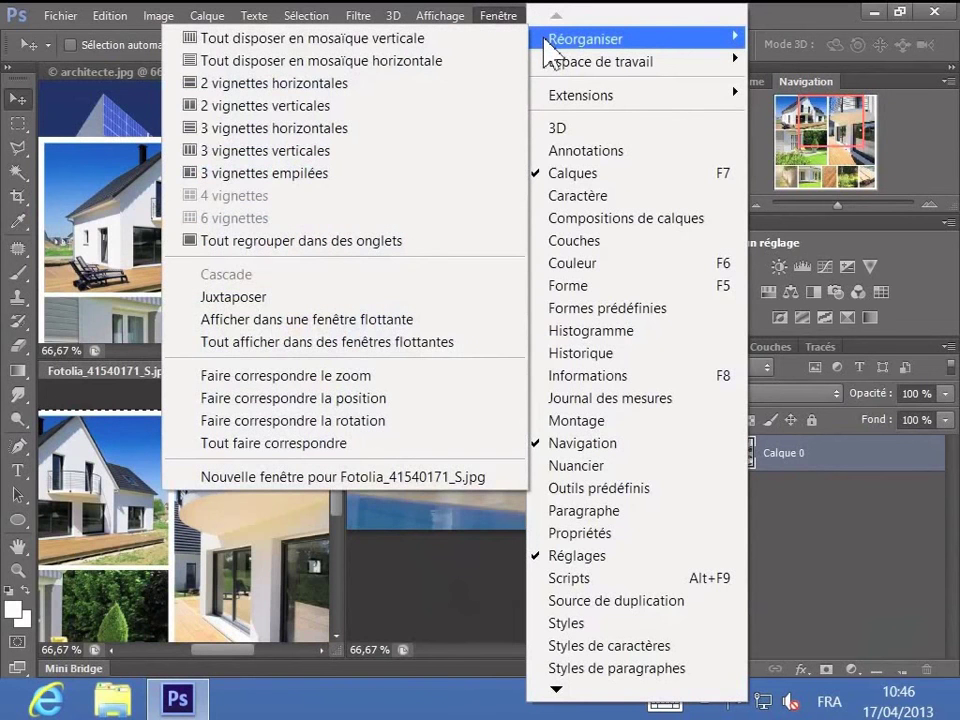
- Float all documents in separate windows and reposition the collage and pool house windows
{"action": "left_click", "coordinate": [410, 344]}
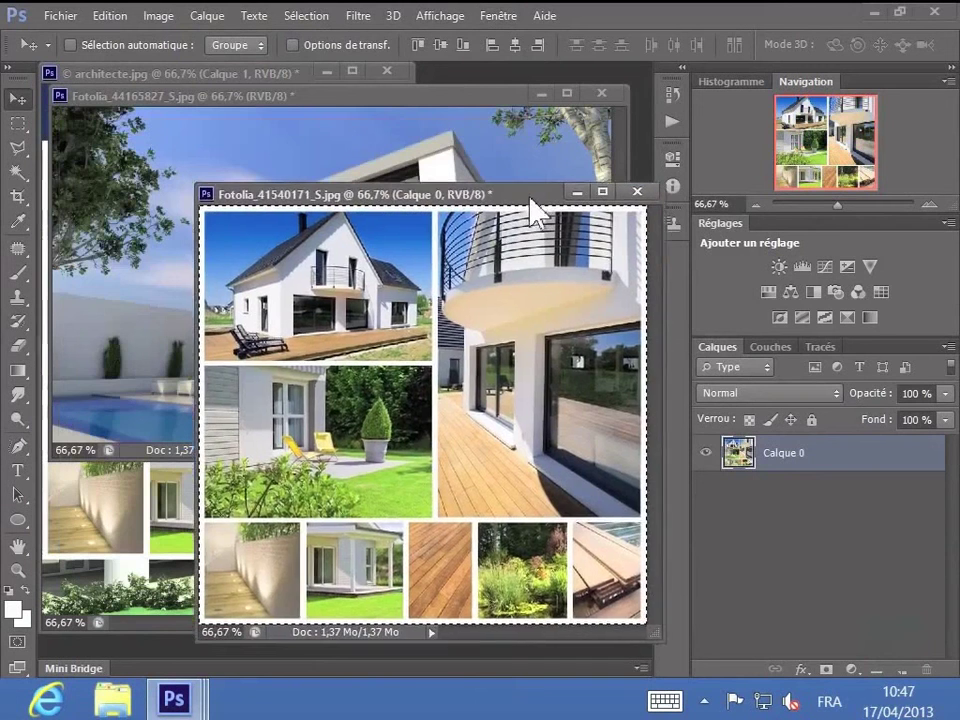
{"action": "left_click_drag", "start_coordinate": [523, 188], "coordinate": [533, 202]}
{"action": "left_click", "coordinate": [430, 103]}
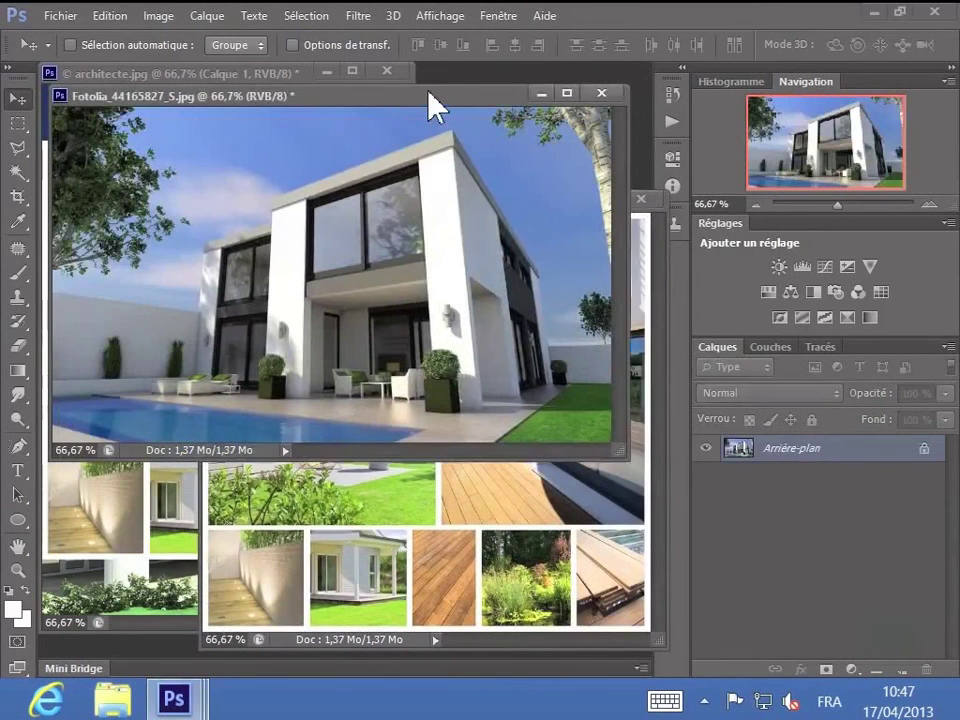
{"action": "left_click_drag", "start_coordinate": [435, 107], "coordinate": [460, 180]}
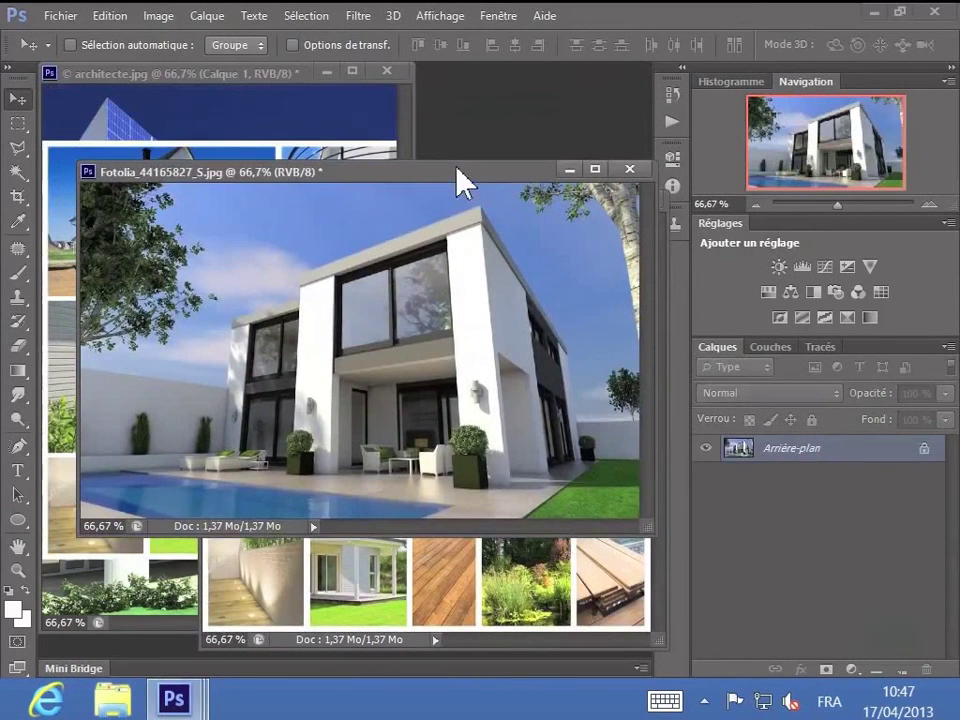
- Bring architecte.jpg forward, then move and shrink the pool house window aside
{"action": "left_click", "coordinate": [285, 77]}
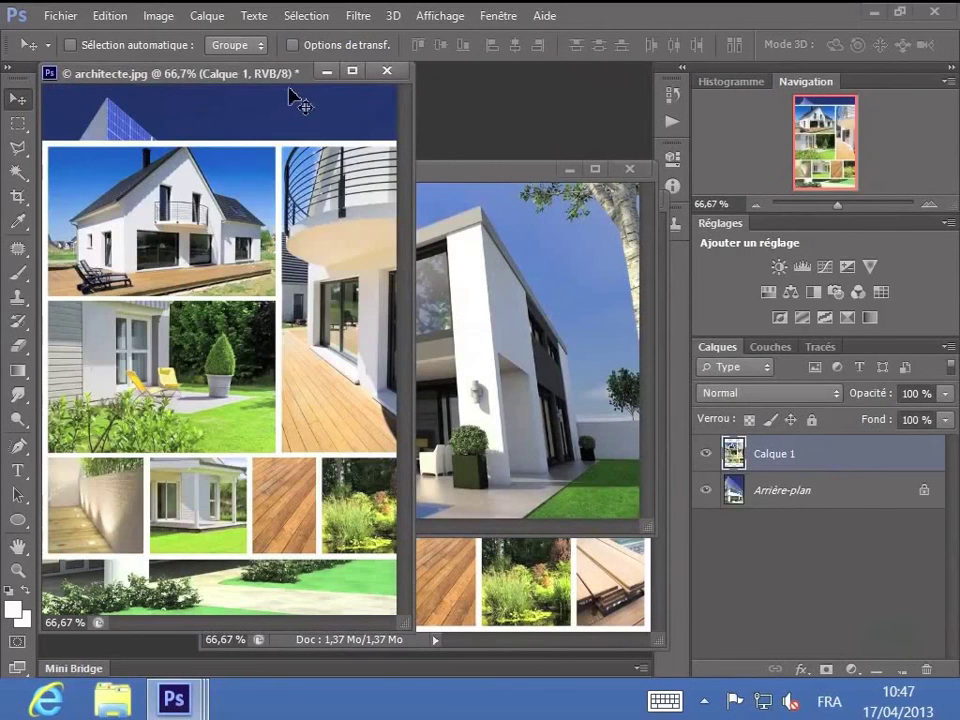
{"action": "left_click_drag", "start_coordinate": [493, 172], "coordinate": [460, 89]}
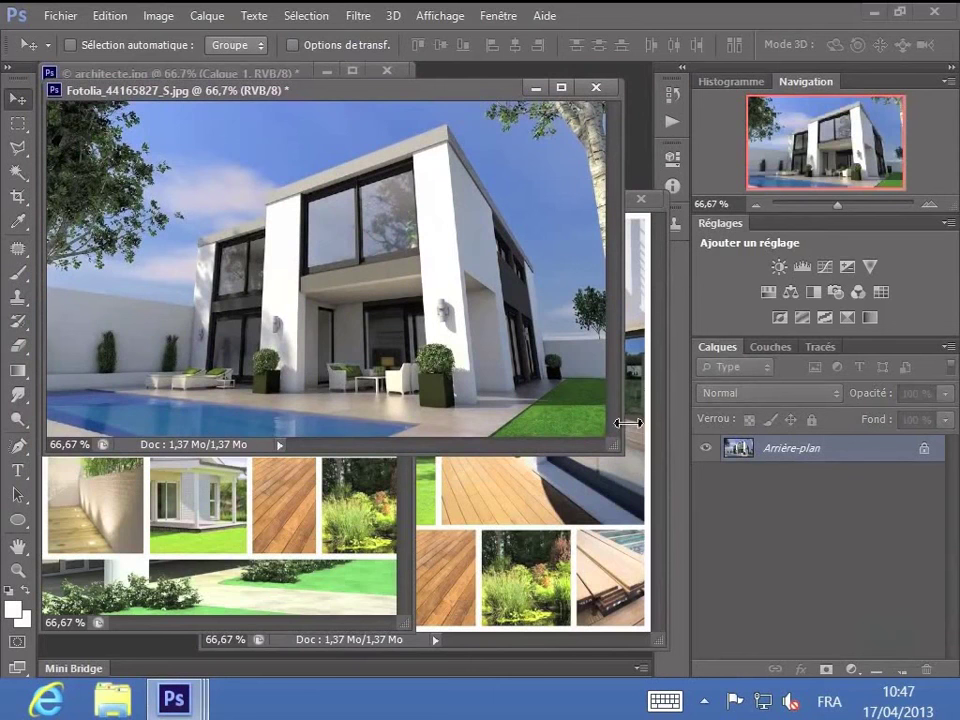
{"action": "left_click_drag", "start_coordinate": [616, 446], "coordinate": [397, 263]}
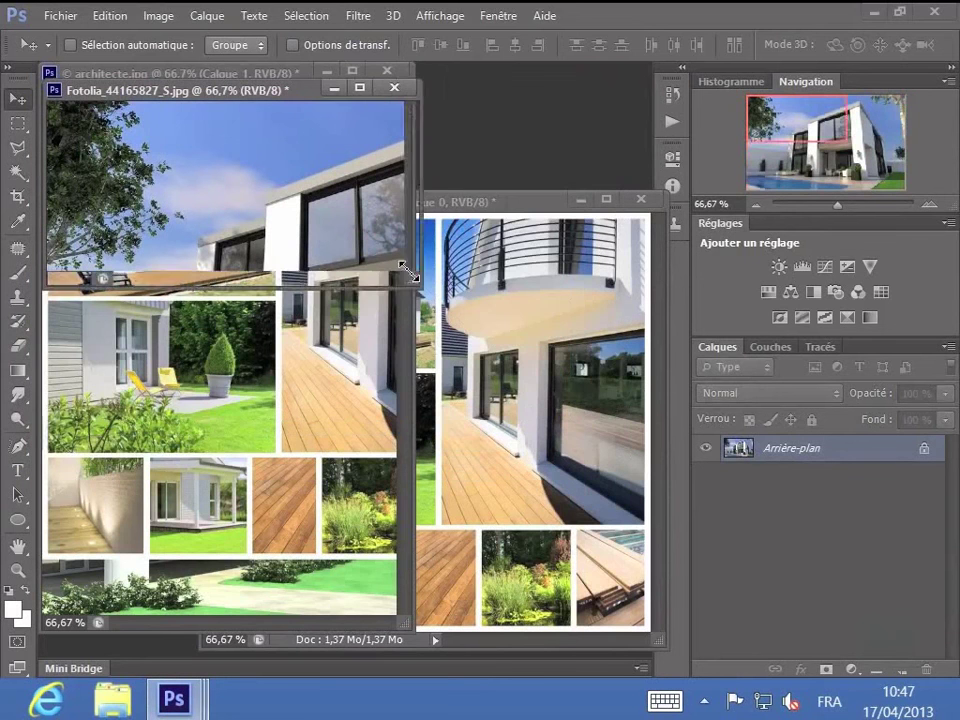
{"action": "mouse_move", "coordinate": [178, 86]}
{"action": "left_mouse_down"}
{"action": "mouse_move", "coordinate": [447, 70]}
{"action": "mouse_move", "coordinate": [441, 77]}
{"action": "left_mouse_up"}
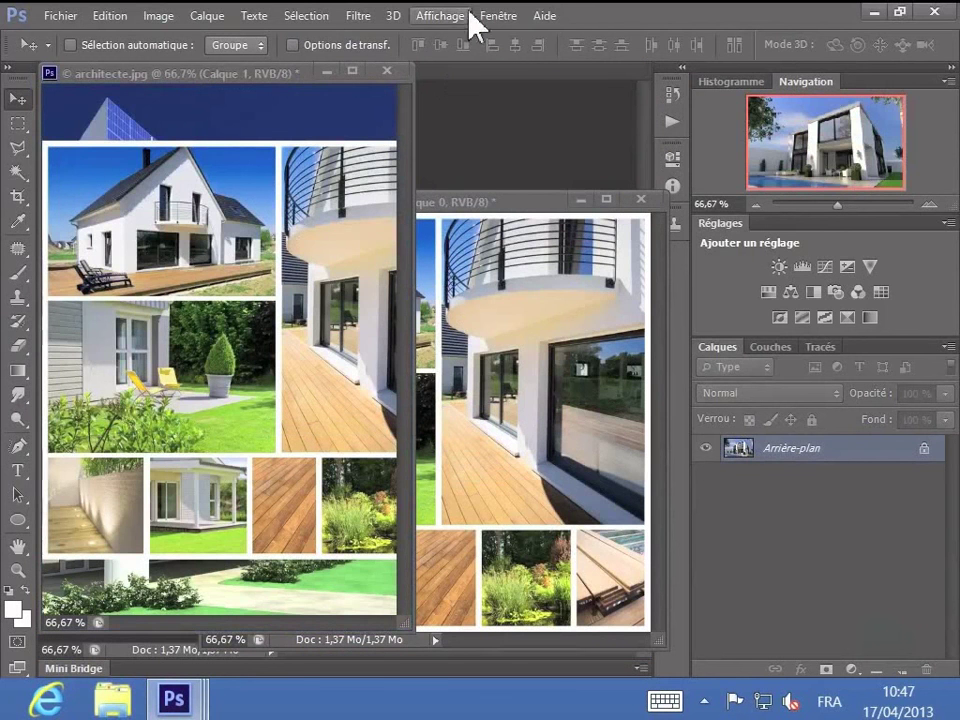
{"action": "left_click", "coordinate": [492, 18]}
{"action": "mouse_move", "coordinate": [600, 38]}
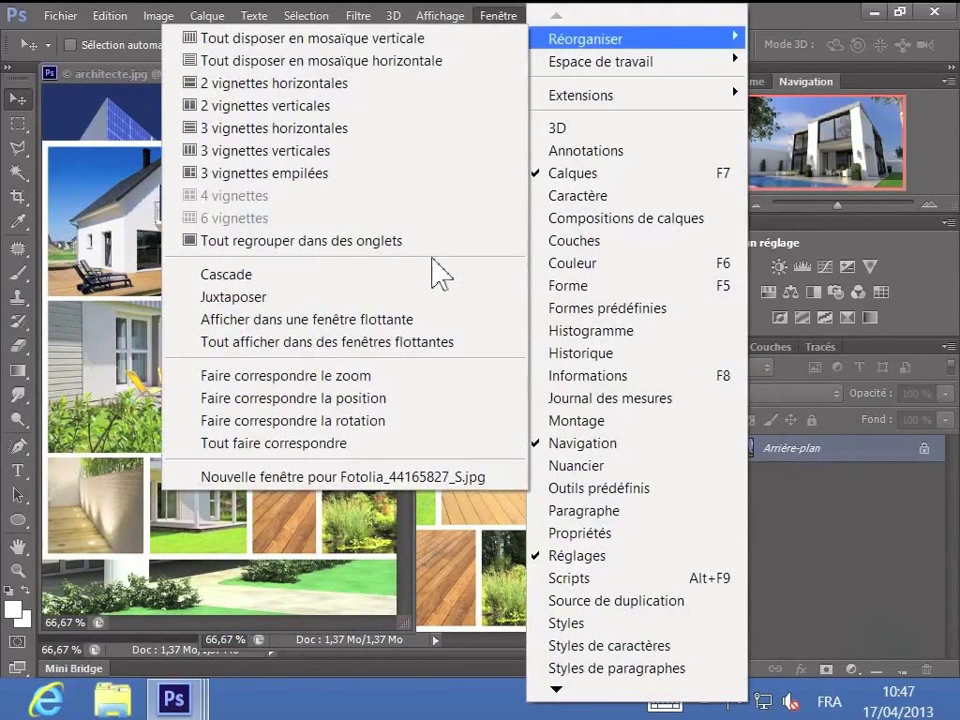
- Use Tout regrouper dans des onglets, then cycle tabs to the Fotolia_44165827 pool house image
{"action": "left_click", "coordinate": [294, 243]}
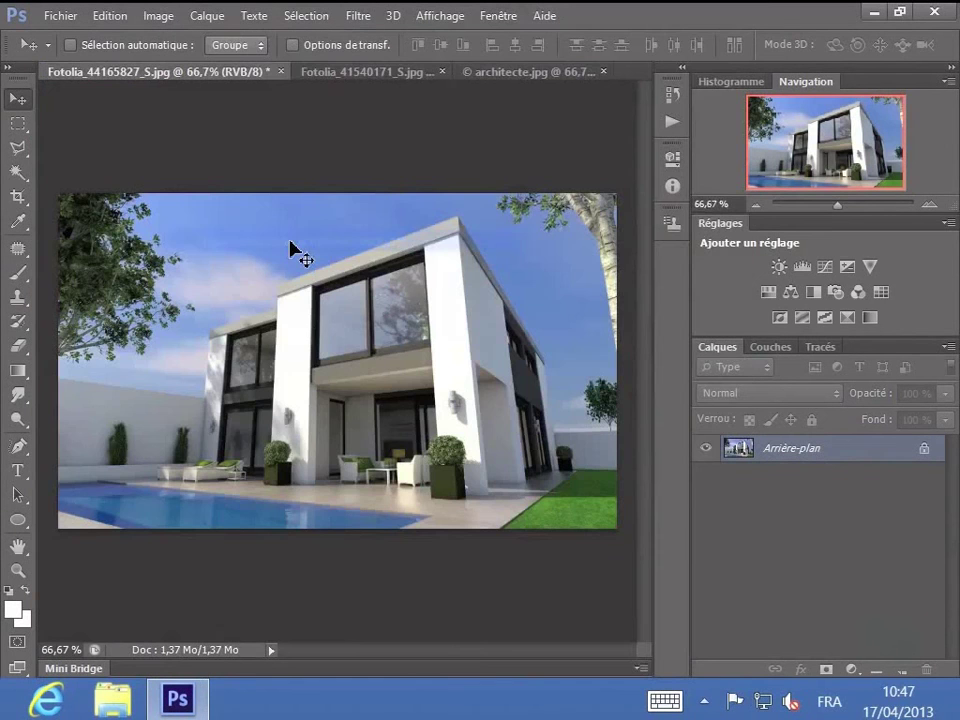
{"action": "left_click", "coordinate": [358, 71]}
{"action": "left_click_drag", "start_coordinate": [535, 68], "coordinate": [536, 66]}
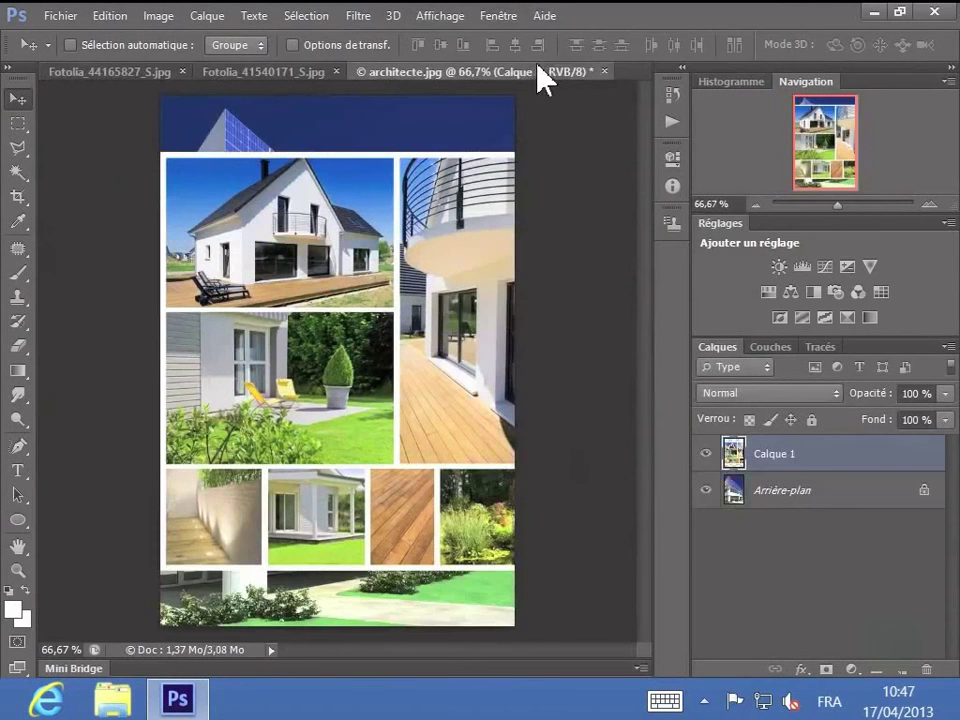
{"action": "left_click", "coordinate": [276, 74]}
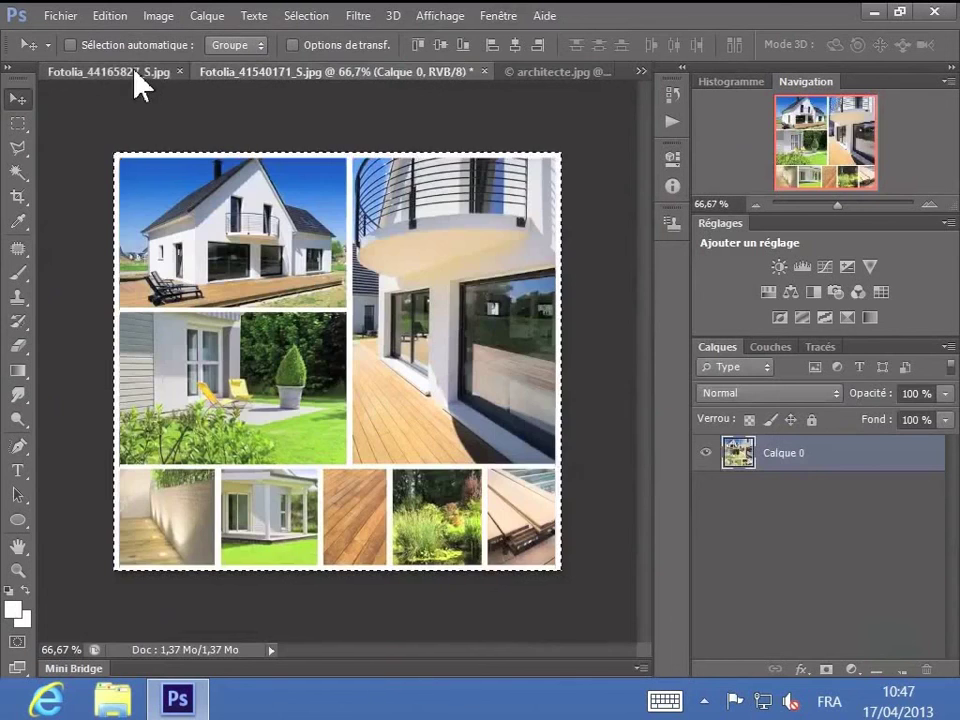
{"action": "left_click", "coordinate": [136, 71]}
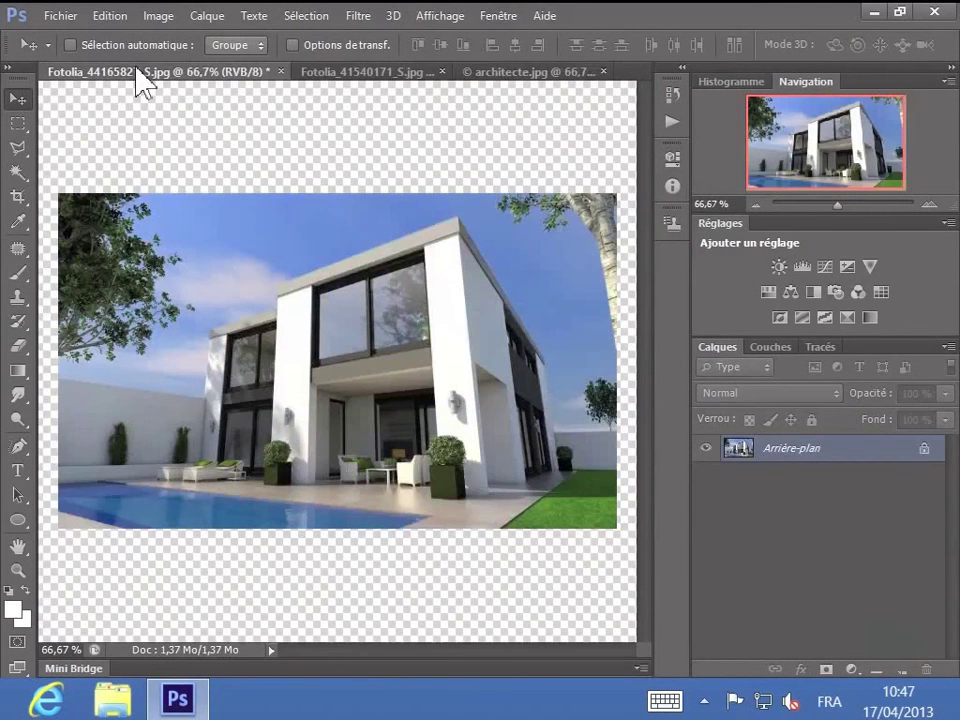